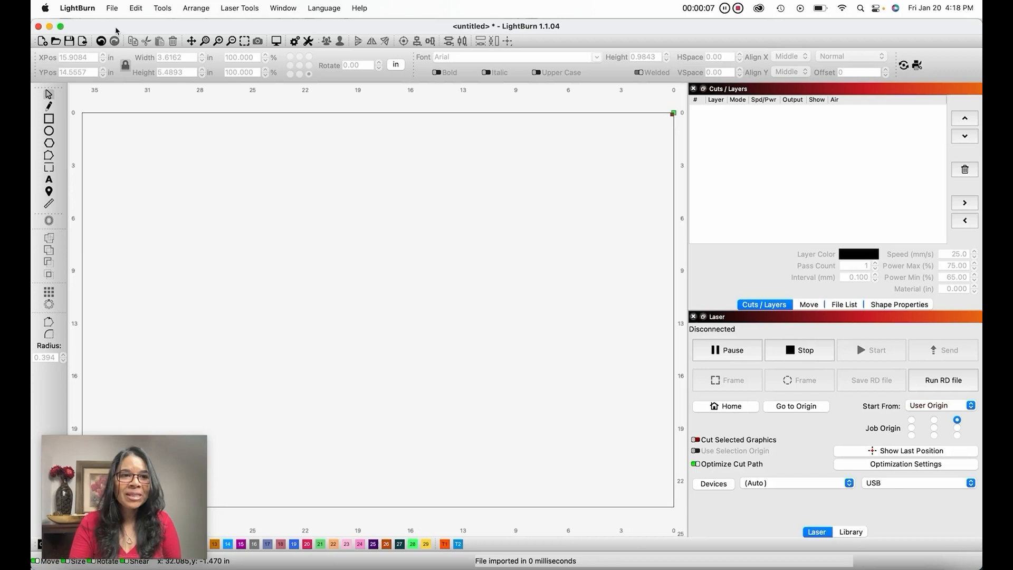
Import anchor-12.svg from the Desktop folder onto the empty canvas
click(113, 11)
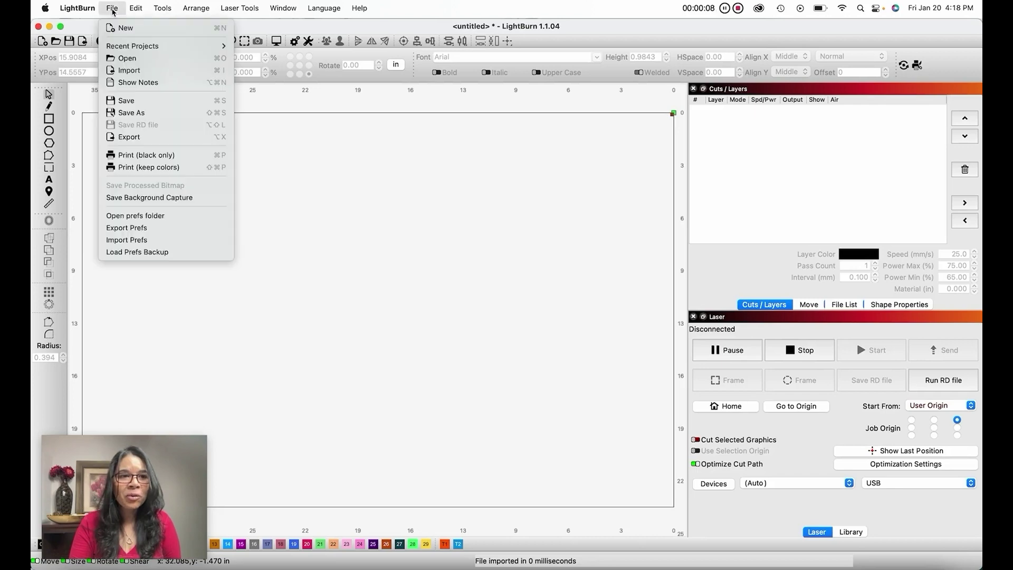
click(121, 71)
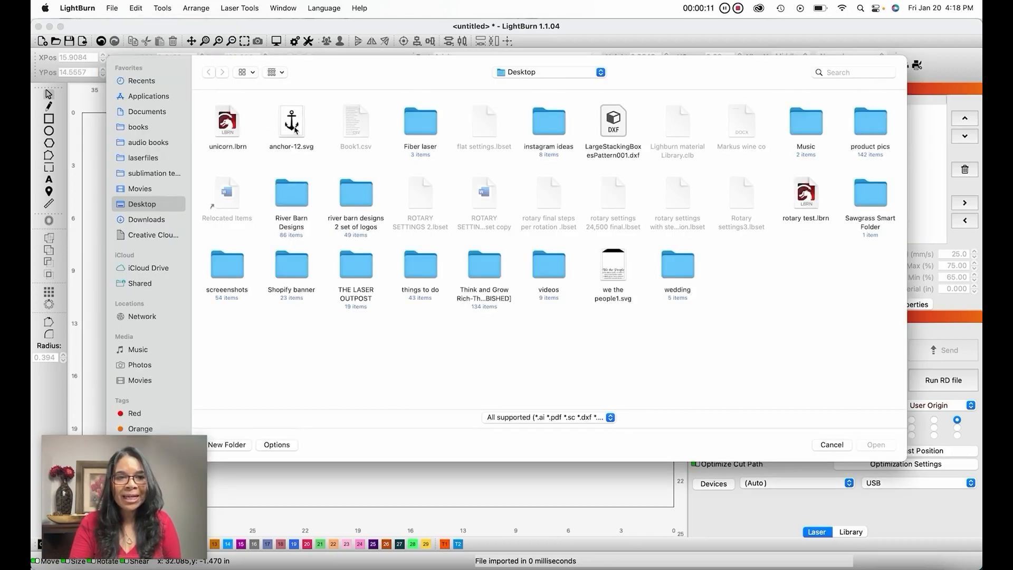
click(295, 130)
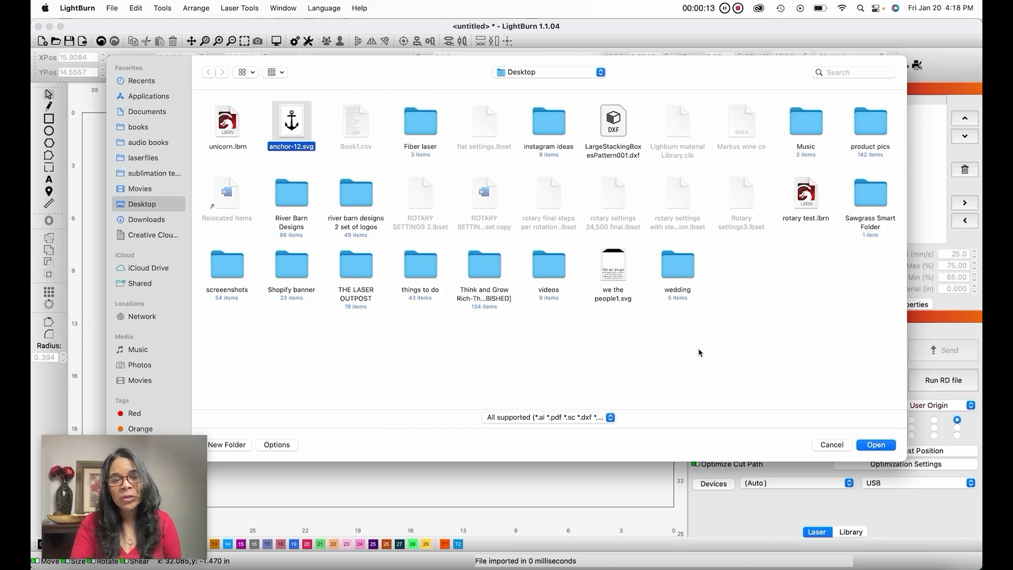
Duplicate the anchor via Edit > Duplicate and move the copy right beside the original
click(876, 446)
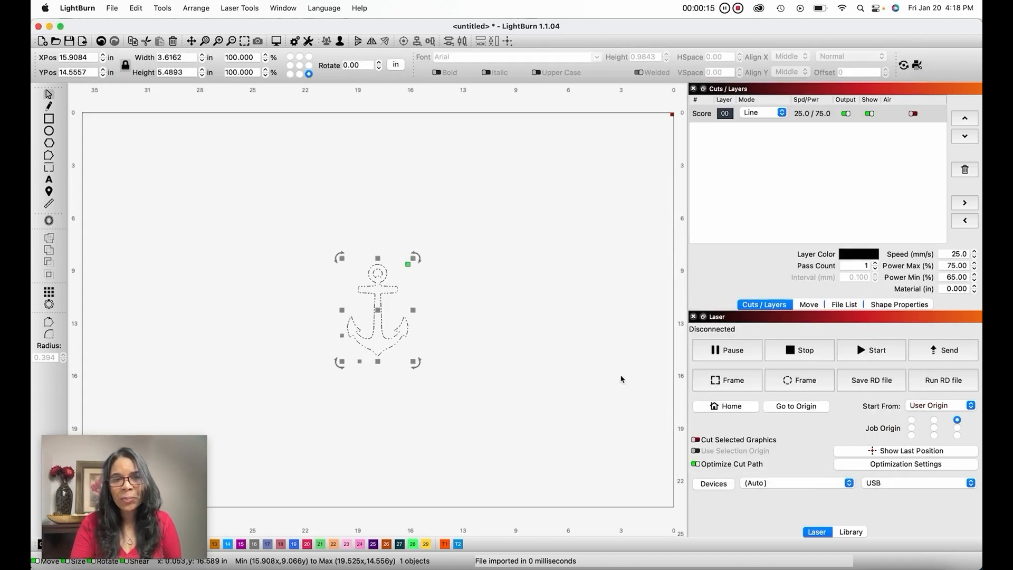
click(565, 349)
drag(315, 243, 465, 384)
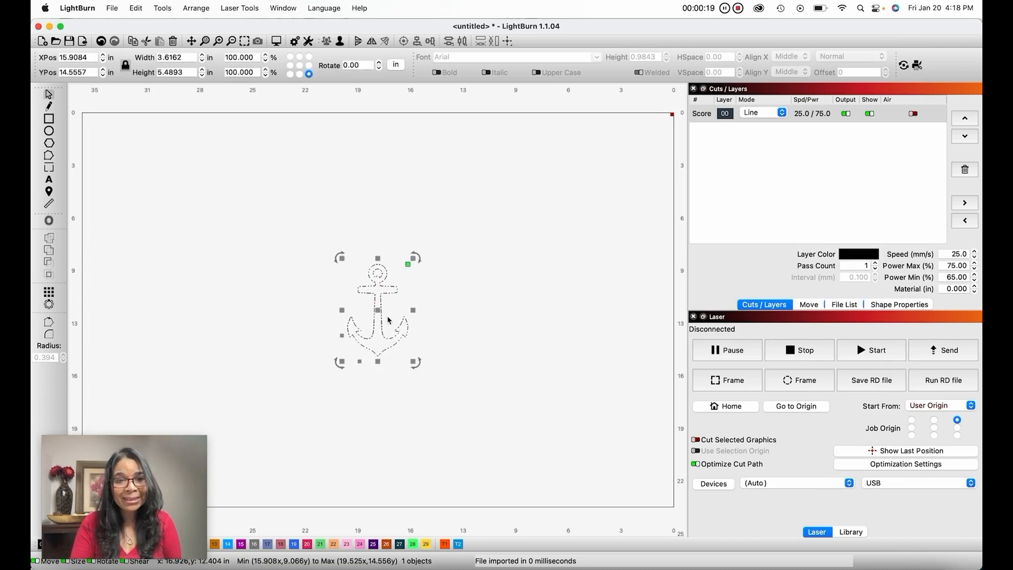
click(136, 8)
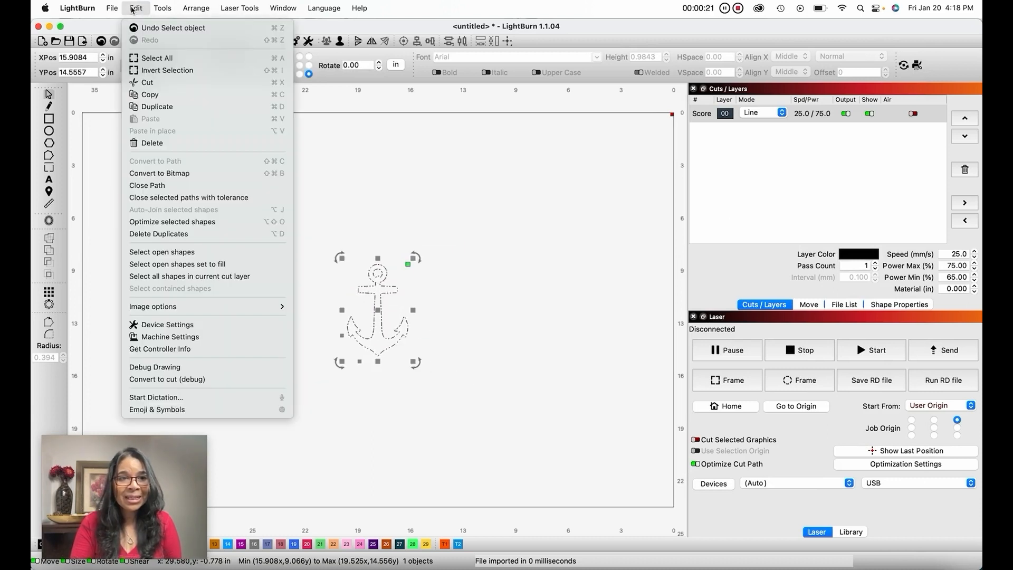
click(153, 106)
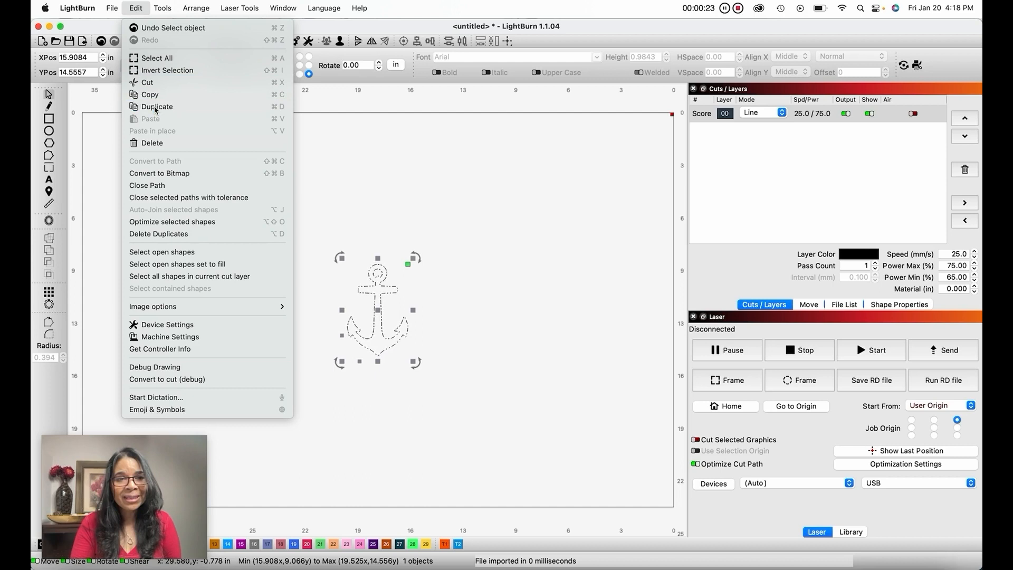
drag(382, 308, 451, 312)
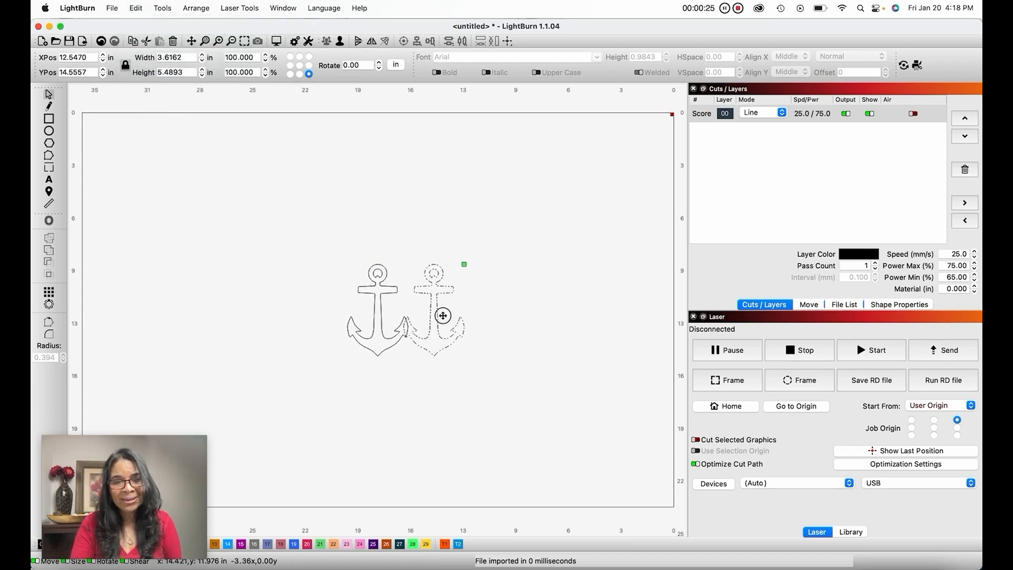
Clear the selection and marquee-select the left anchor for the next copy
click(446, 380)
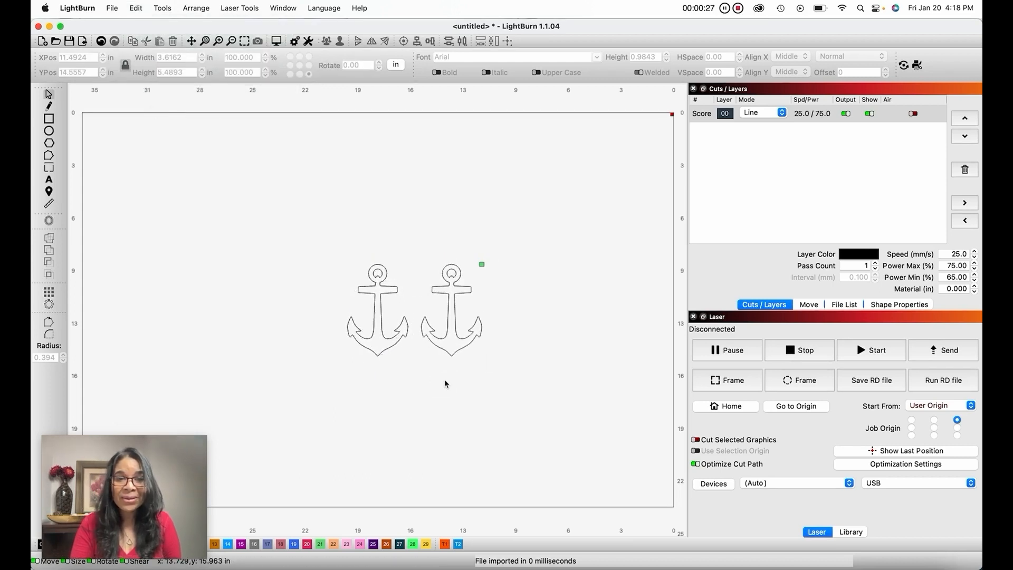
click(307, 236)
drag(307, 236, 417, 383)
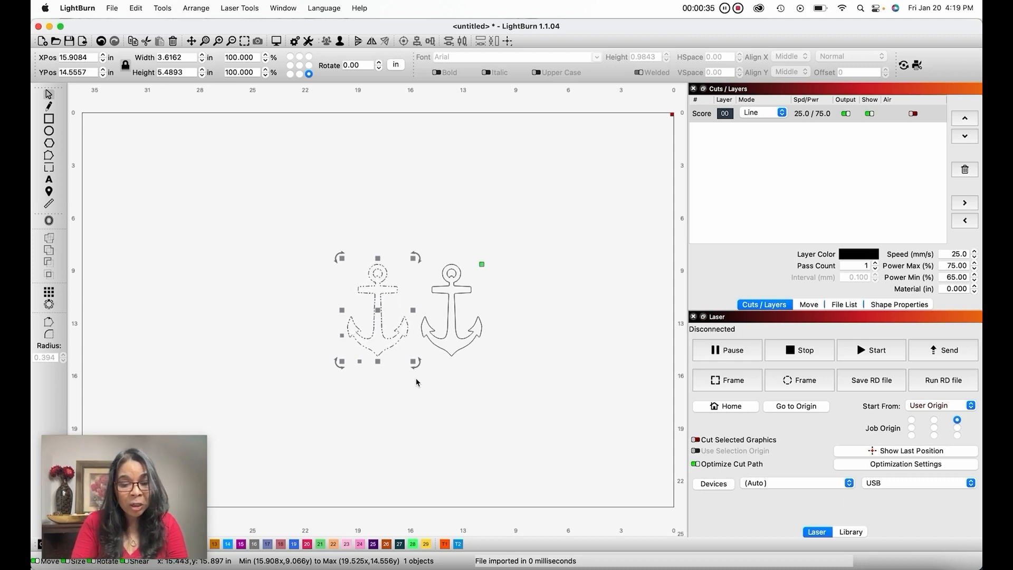
Duplicate with Cmd+D, place the copy at the left end, then select the leftmost anchor
key(super+d)
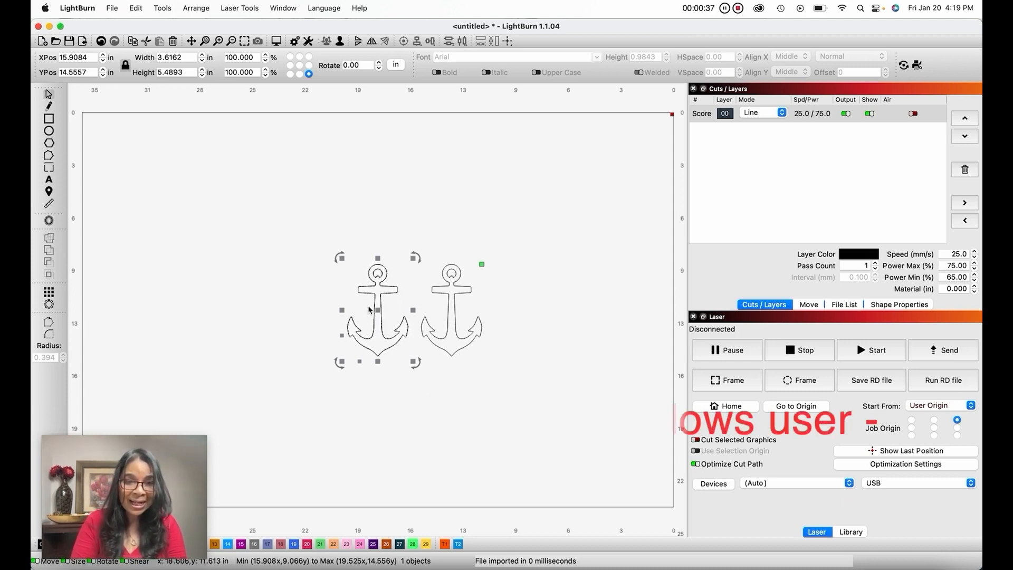
drag(377, 311, 299, 304)
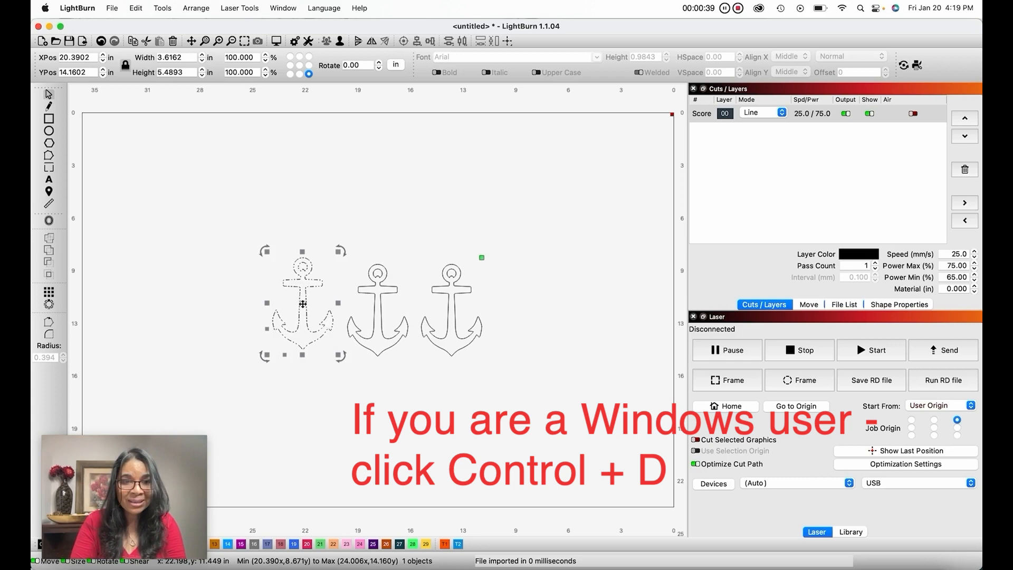
click(309, 412)
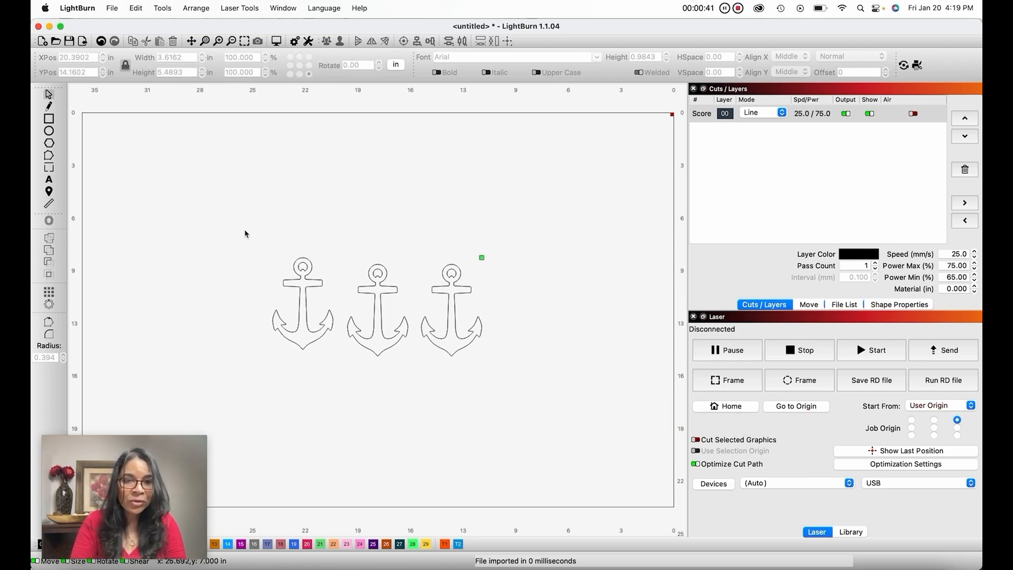
drag(244, 230, 347, 379)
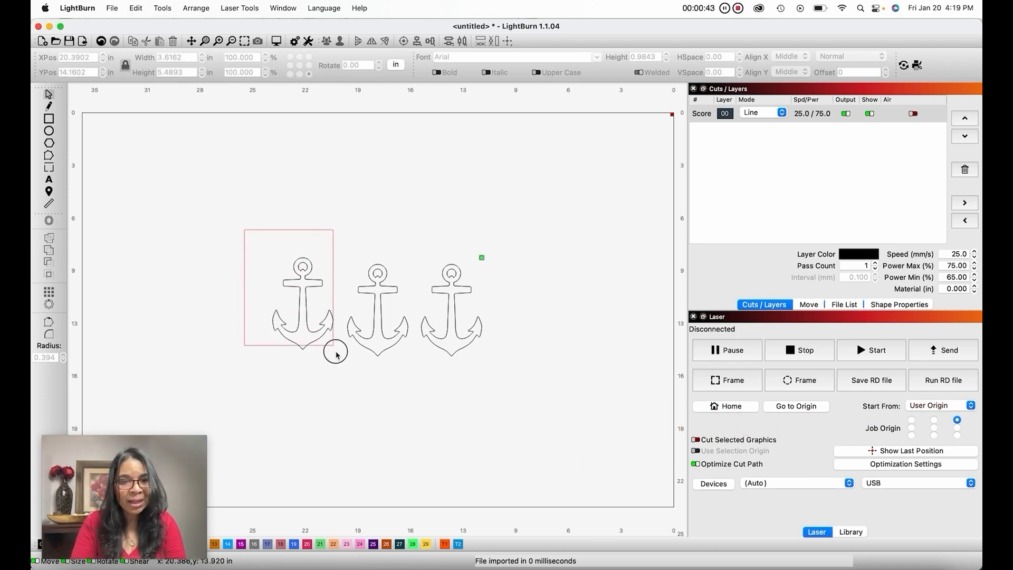
Duplicate the leftmost anchor from its right-click menu and move the copy further left
click(302, 345)
right_click(302, 345)
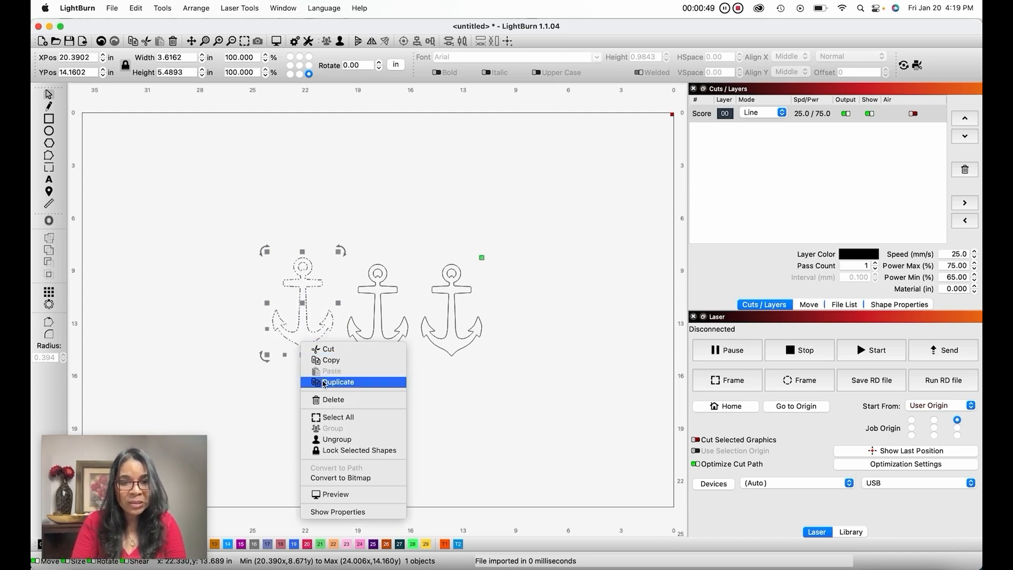
click(323, 382)
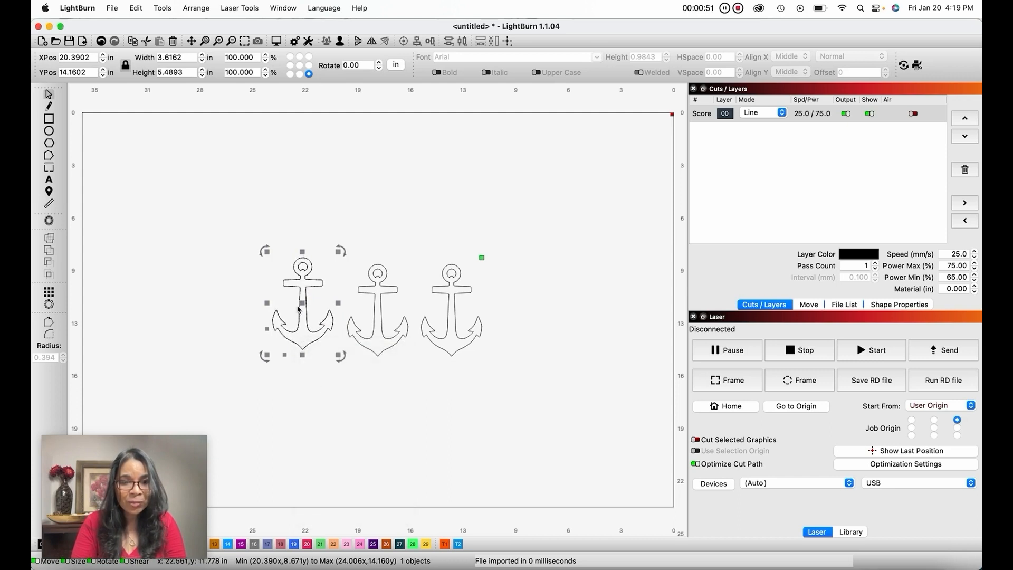
drag(278, 302, 204, 296)
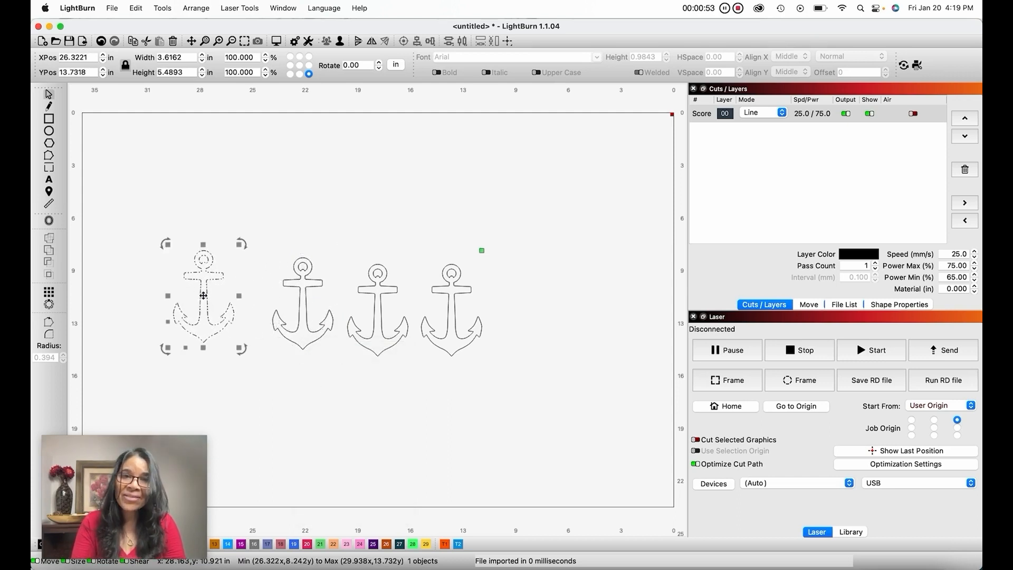